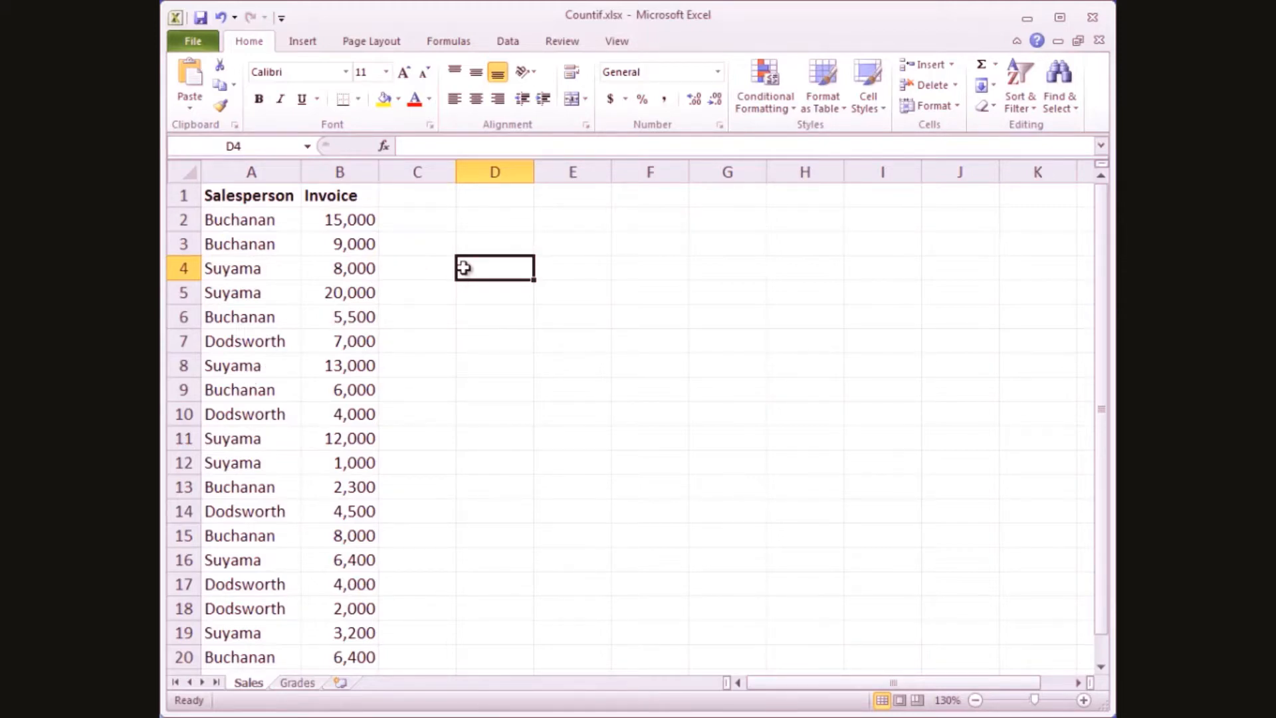
Enter a COUNTIF formula in D4 over A2:A20, using the name of the salesperson in A2 as the quoted text criterion
text(=)
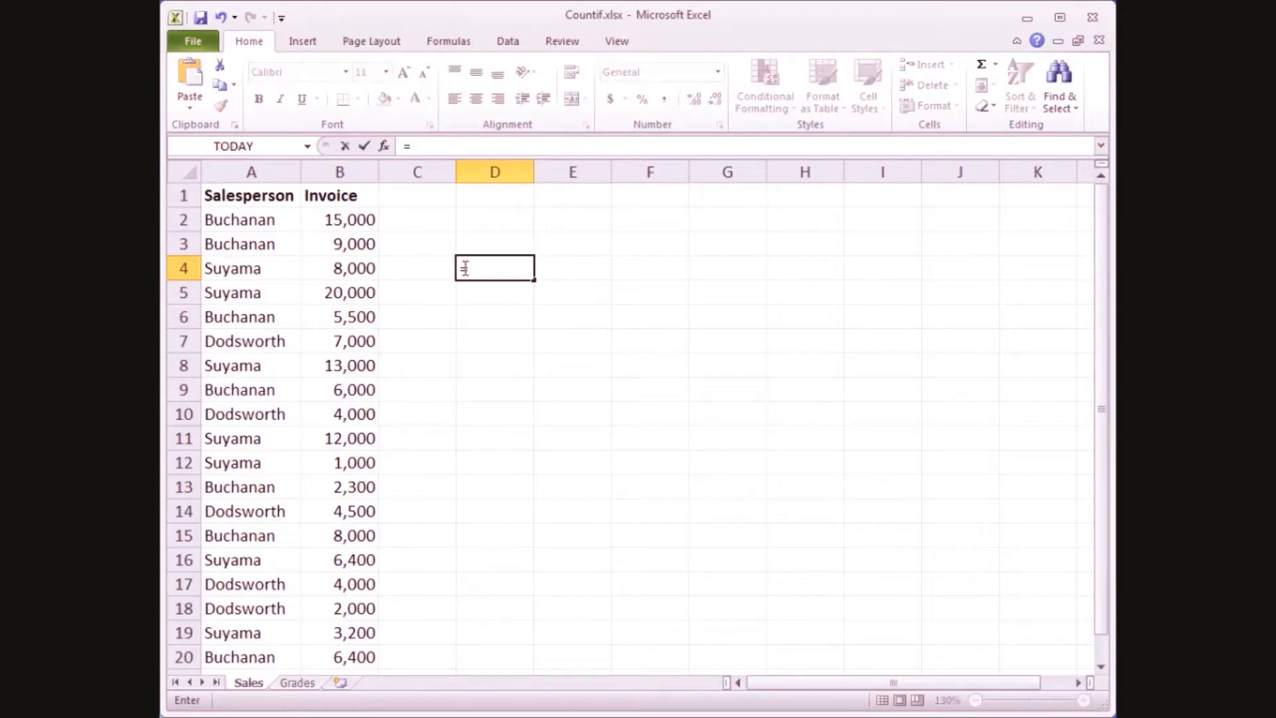
text(COU)
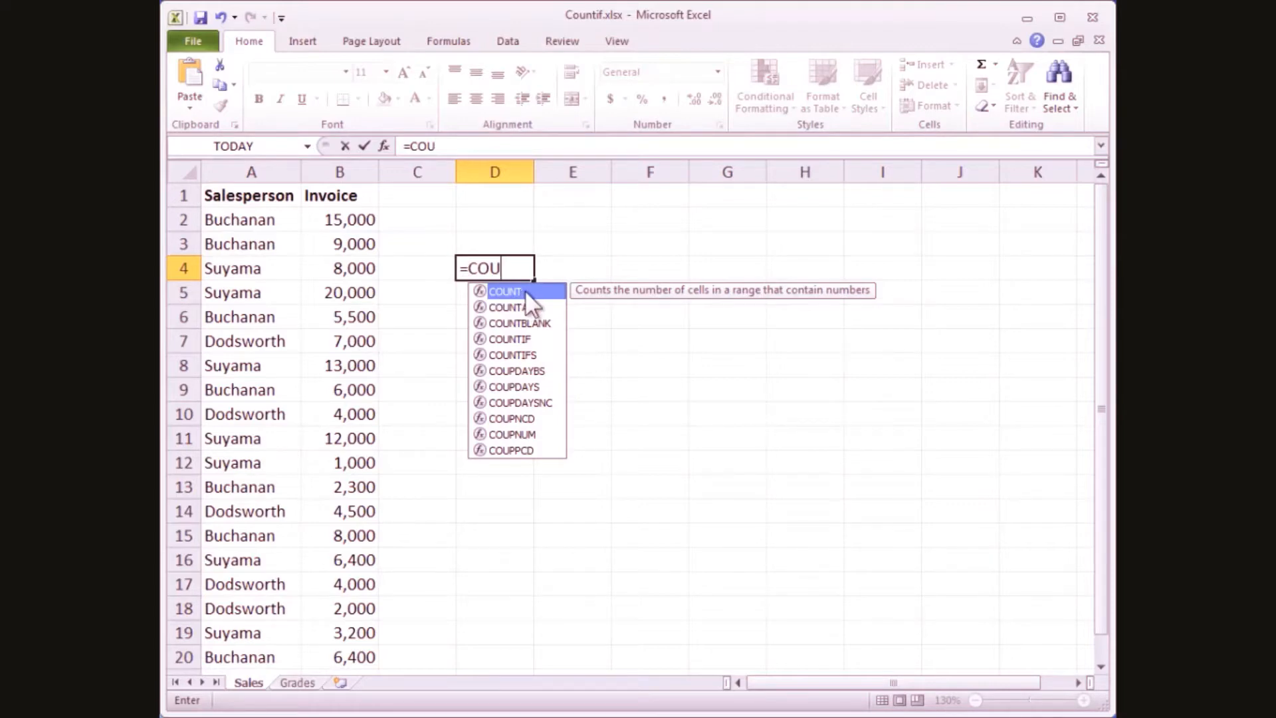
double_click(522, 341)
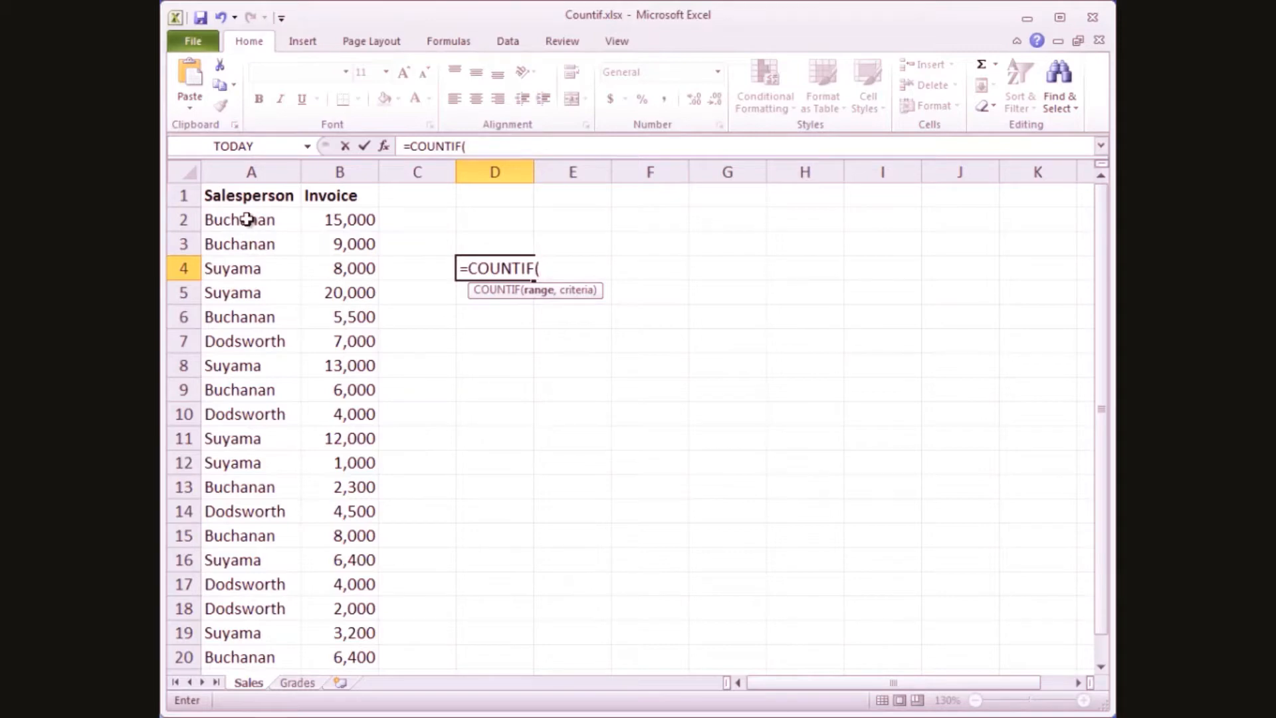
drag(247, 220, 264, 654)
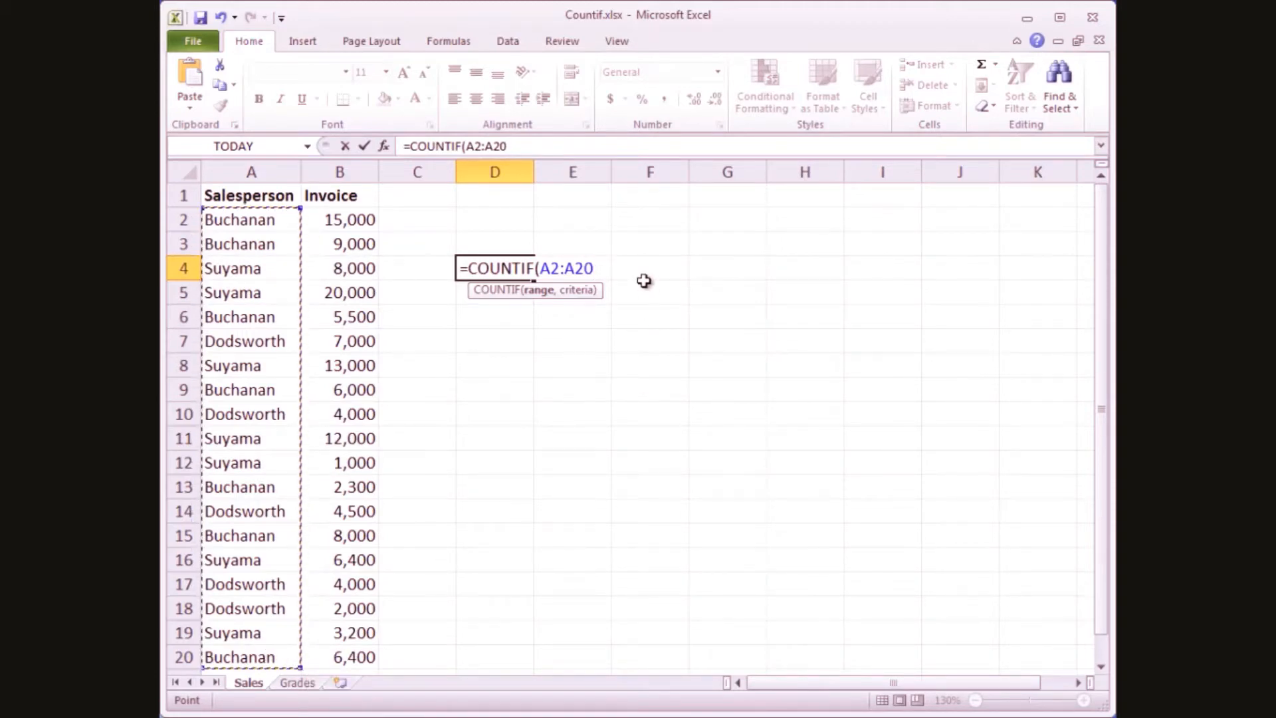
text(,)
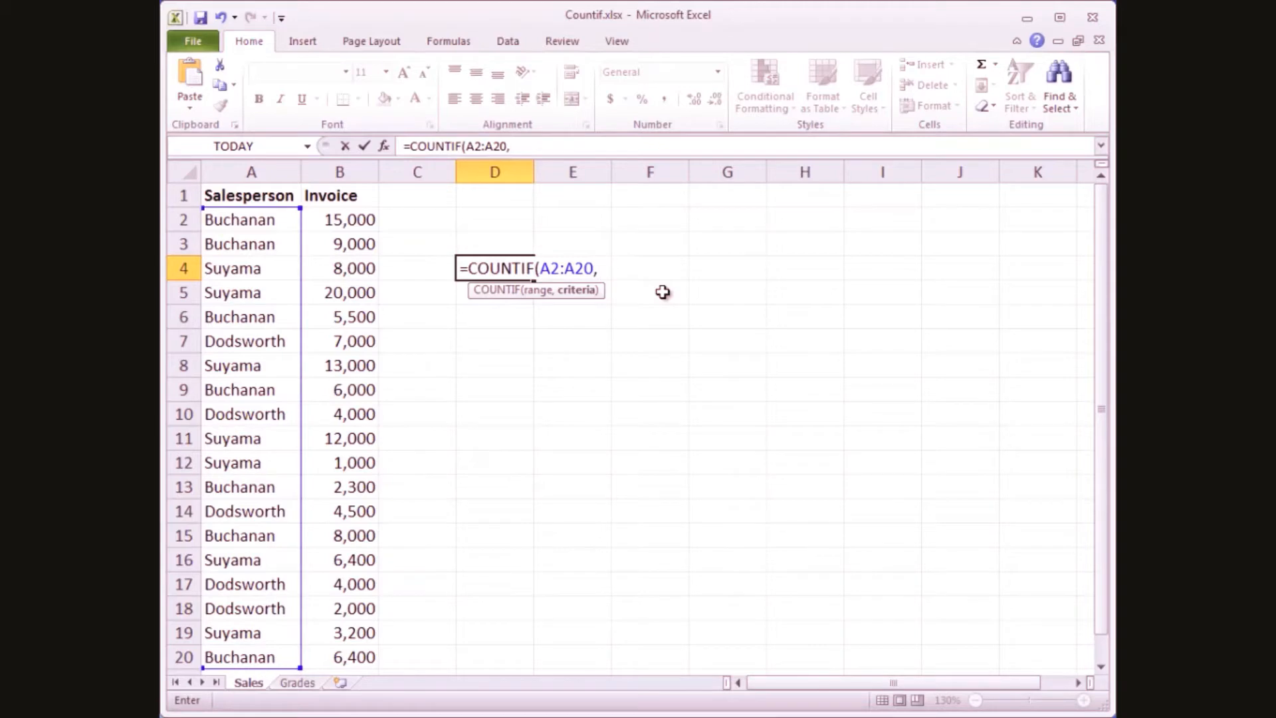
text("Buchanan)
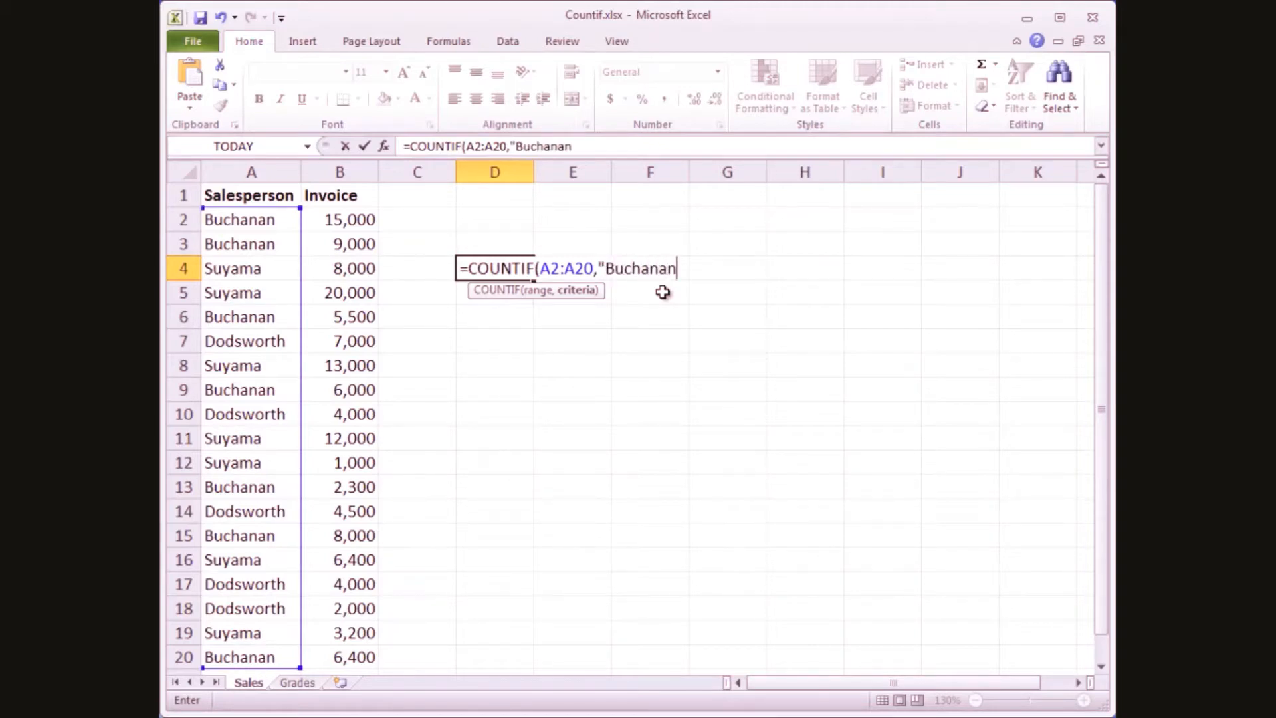
text(")
text())
key(Return)
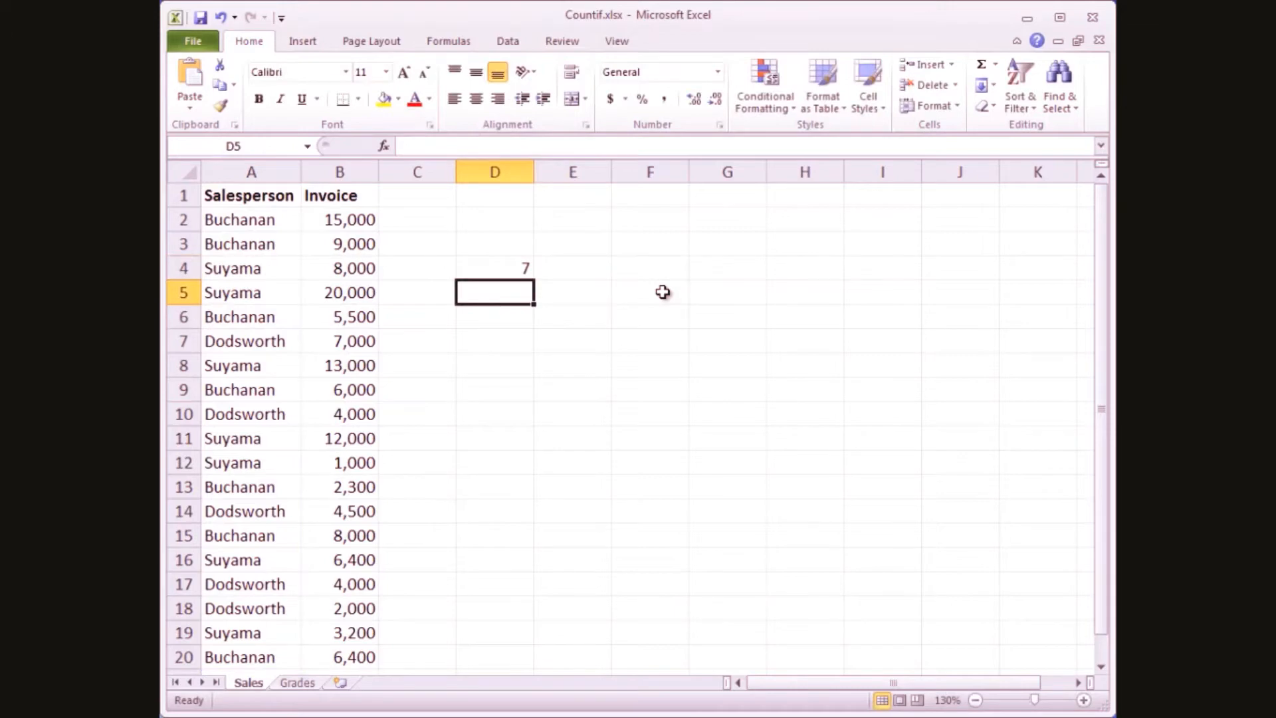
Replace the criterion in D4's COUNTIF formula with the name of the salesperson listed in A7, keeping the quotation marks
click(511, 271)
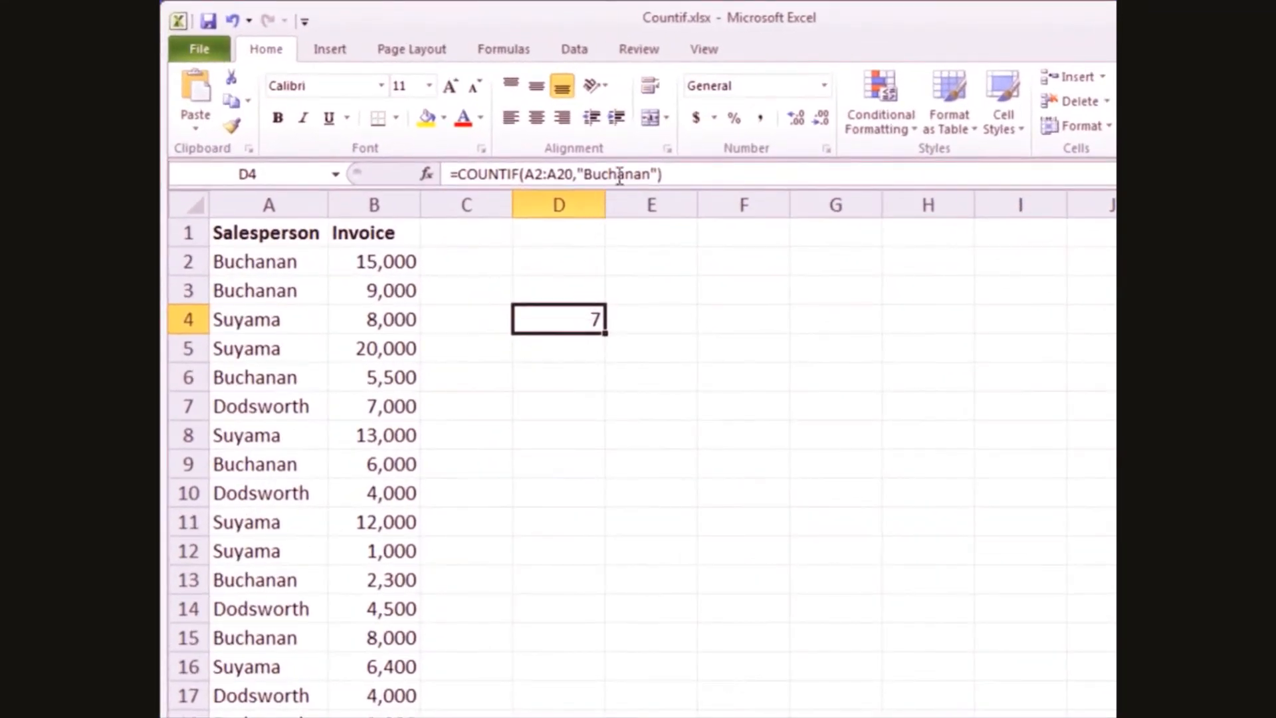
drag(650, 174, 585, 175)
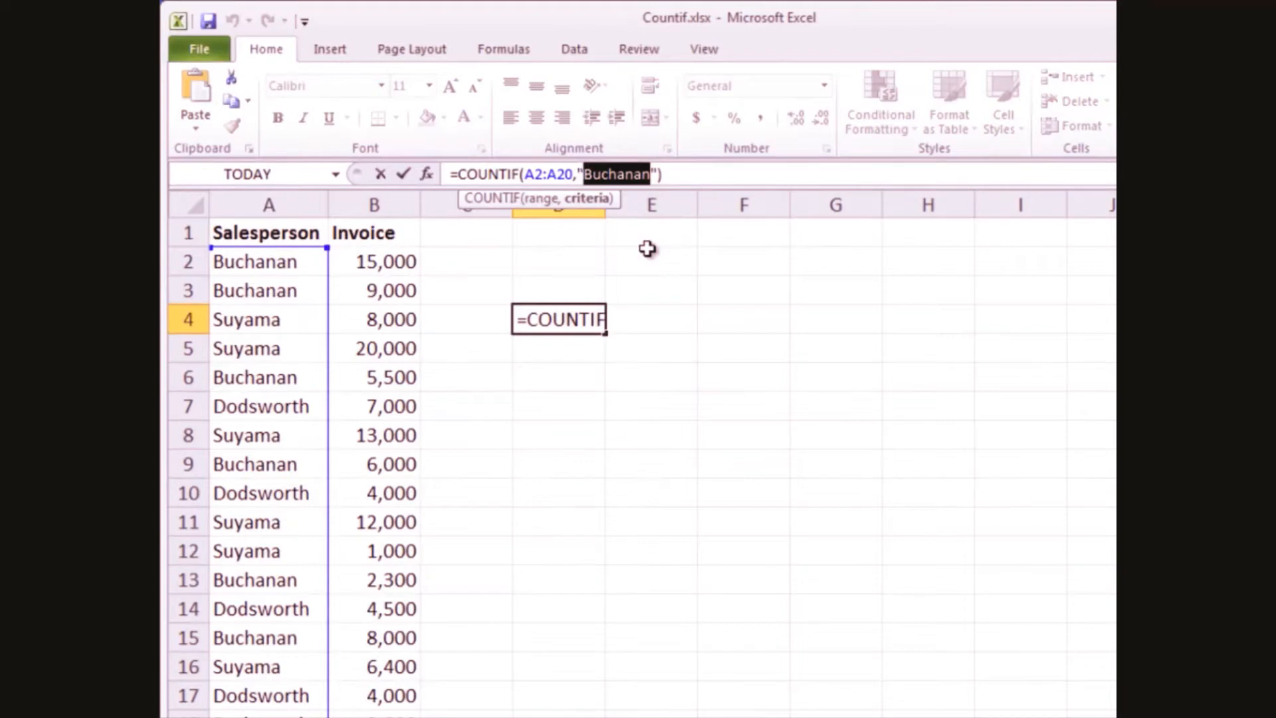
text(Dodsworth)
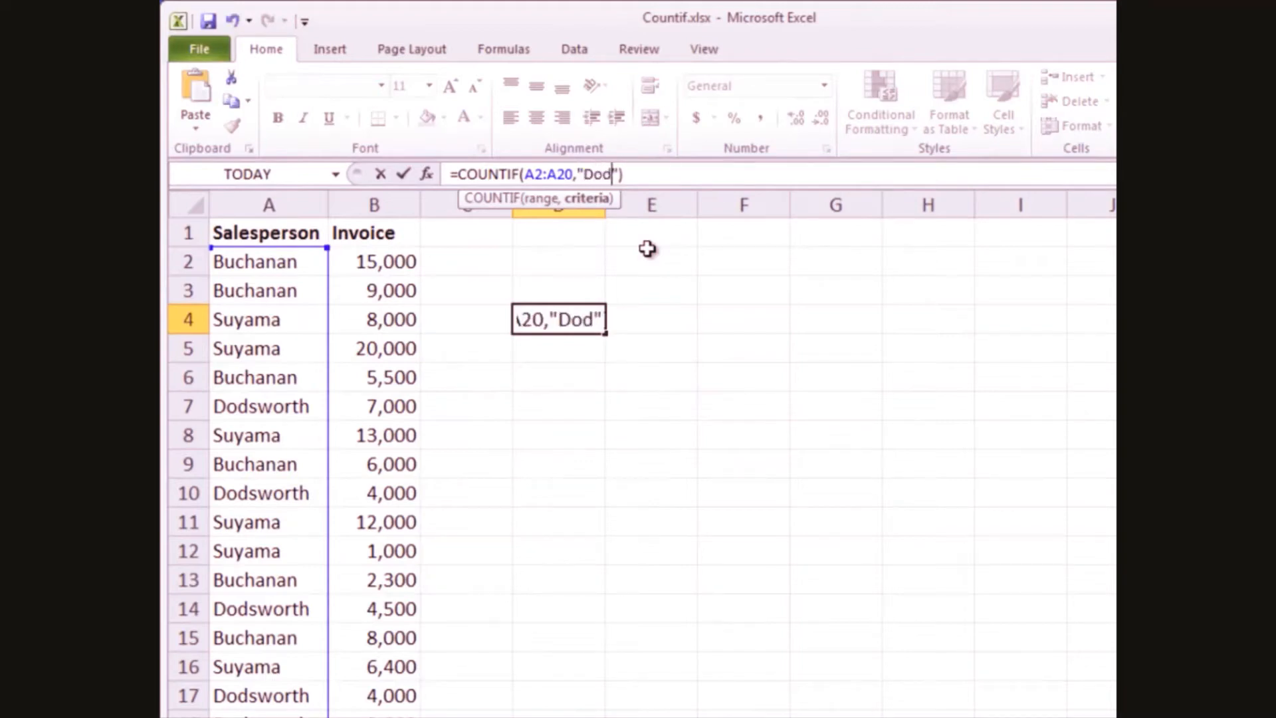
key(Return)
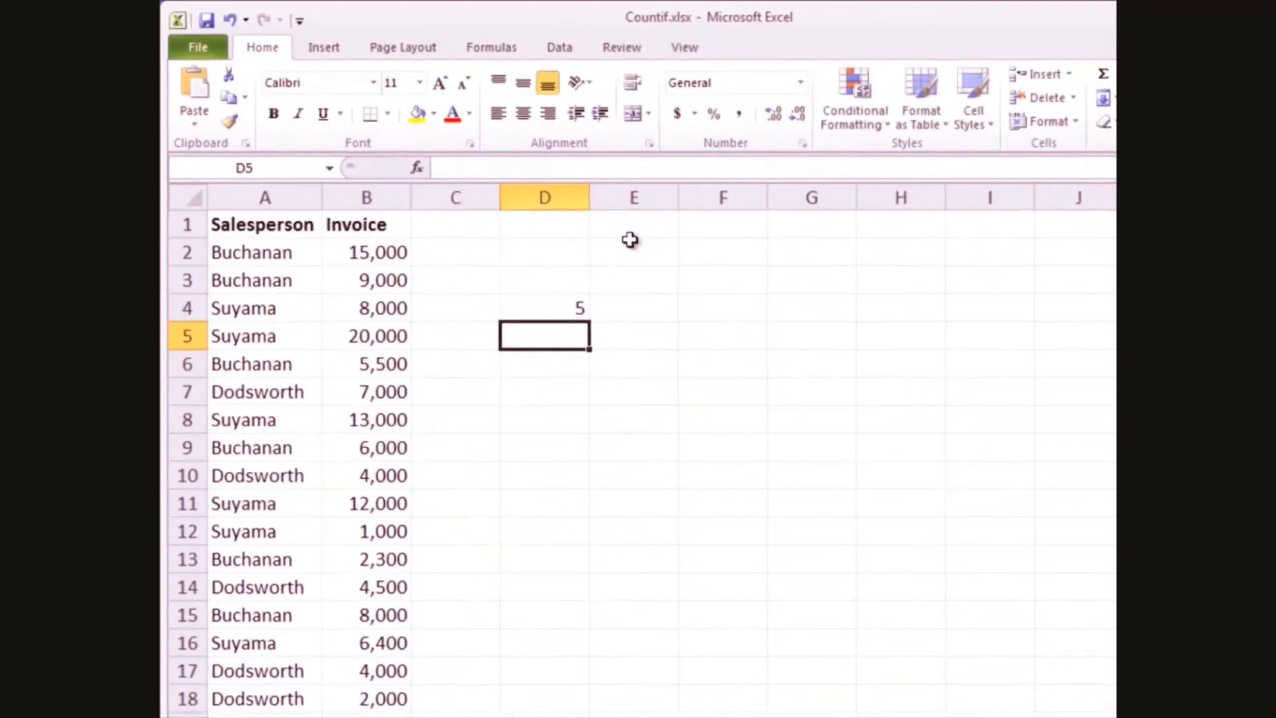
click(594, 319)
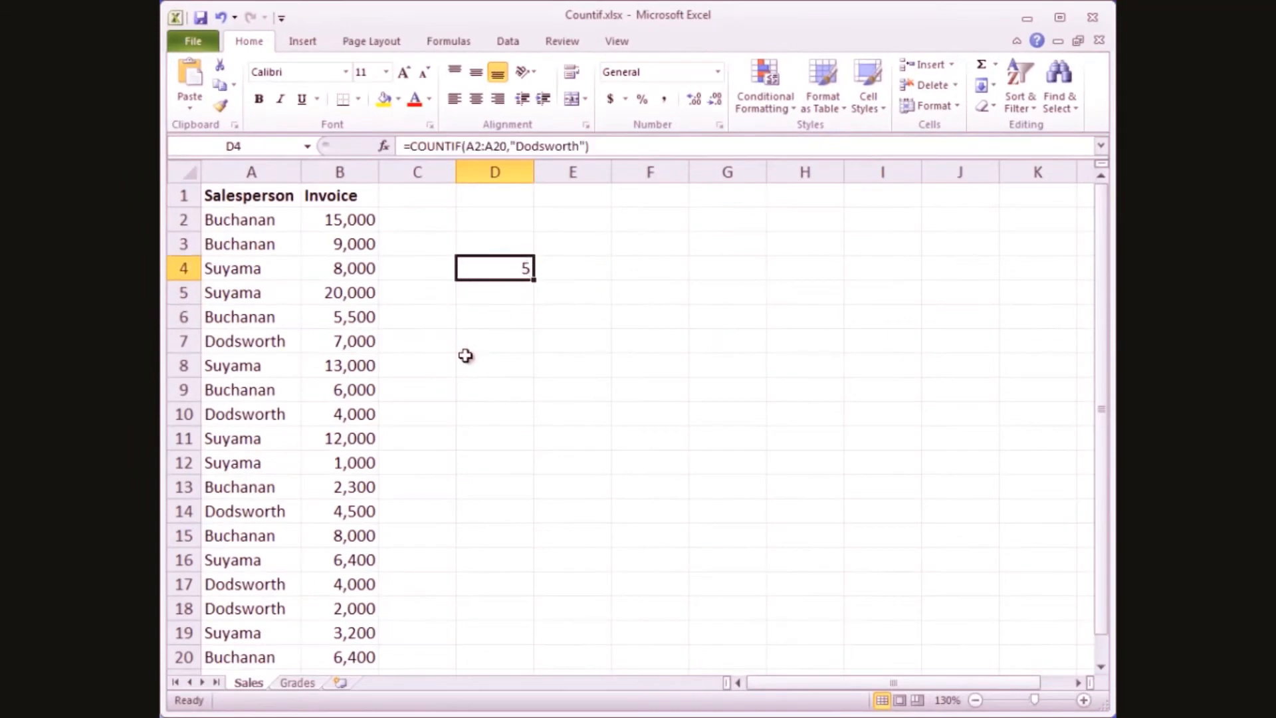
On the Grades sheet, enter =COUNTIF(B4:B18,3.3) in D5 to count the computer science grades equal to 3.3
click(310, 684)
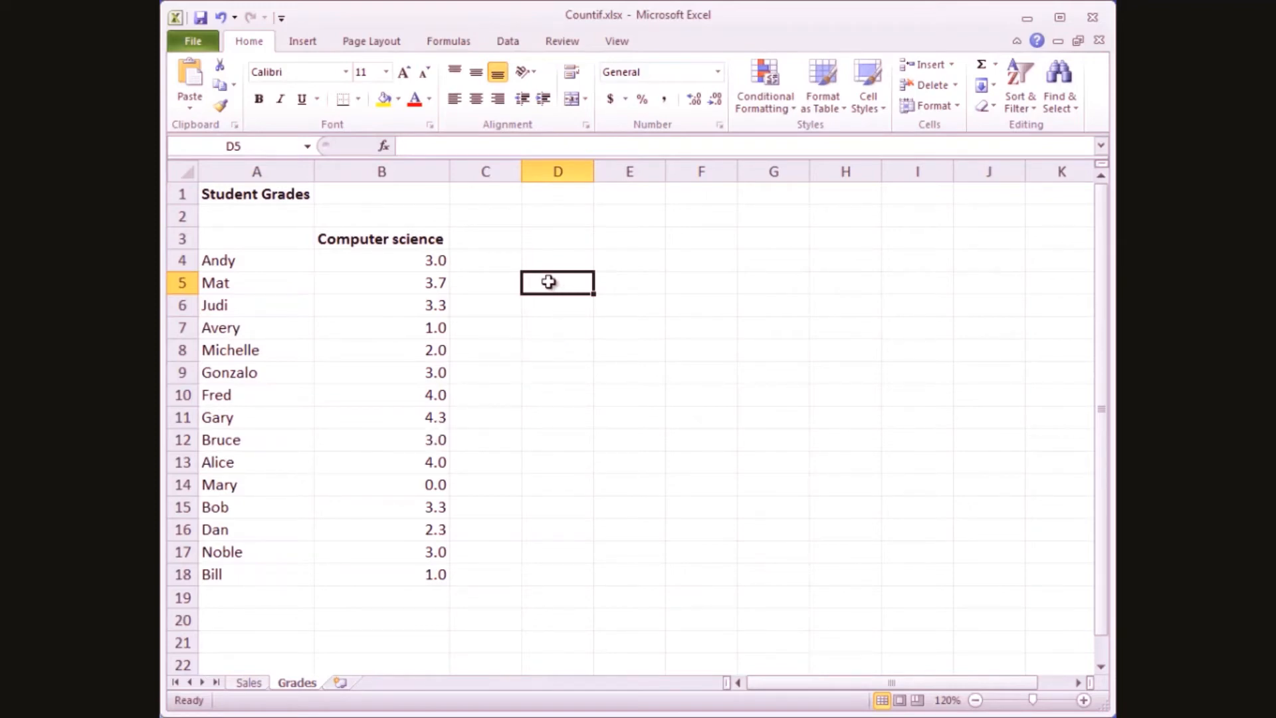
text(=COUN)
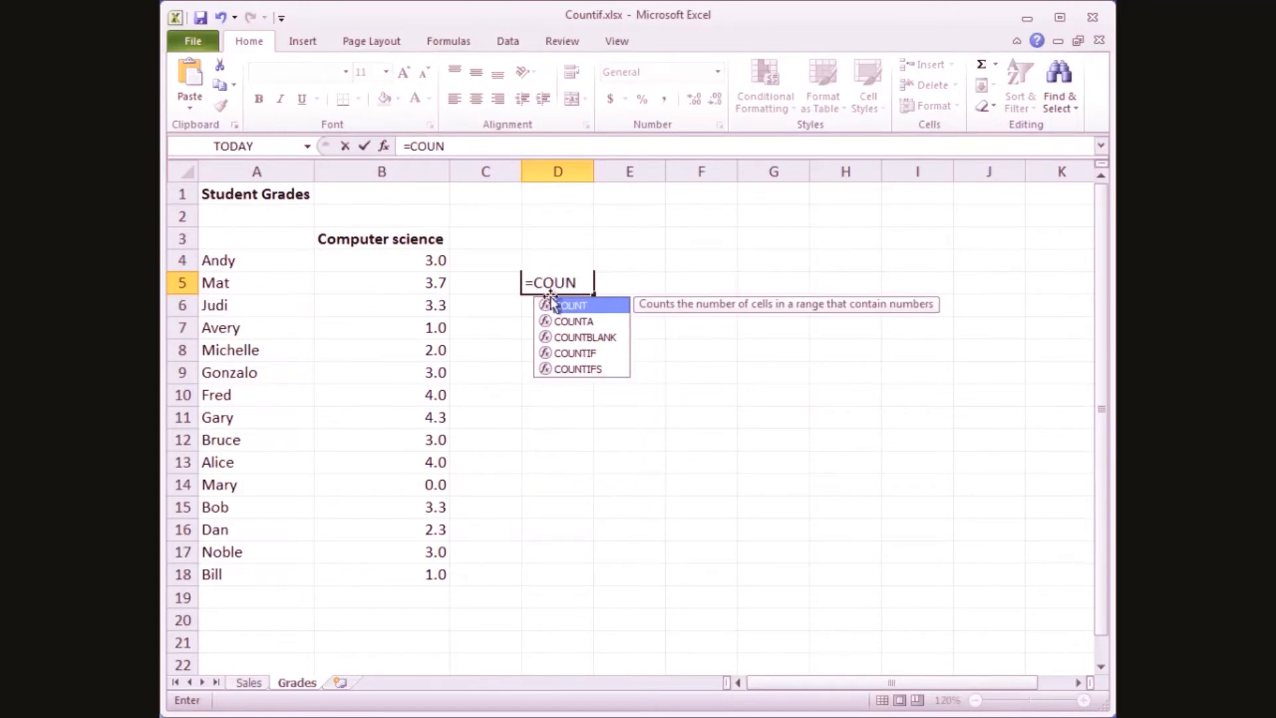
double_click(563, 351)
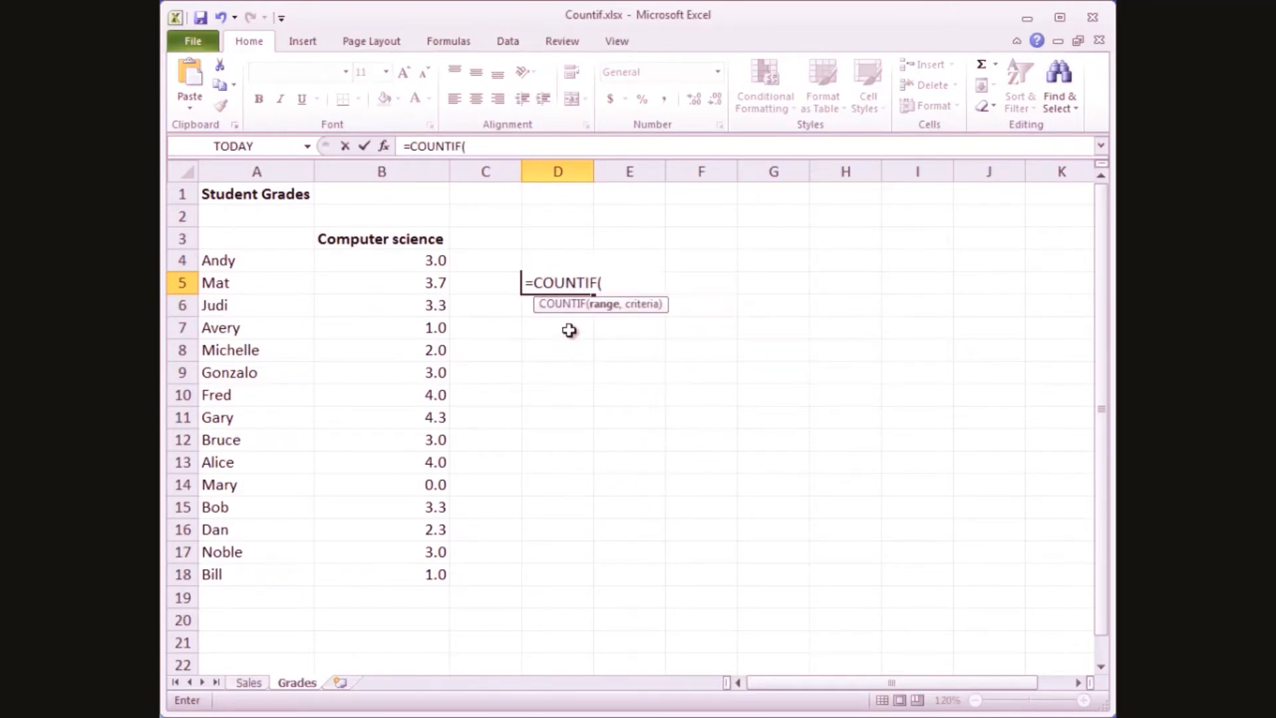
click(422, 260)
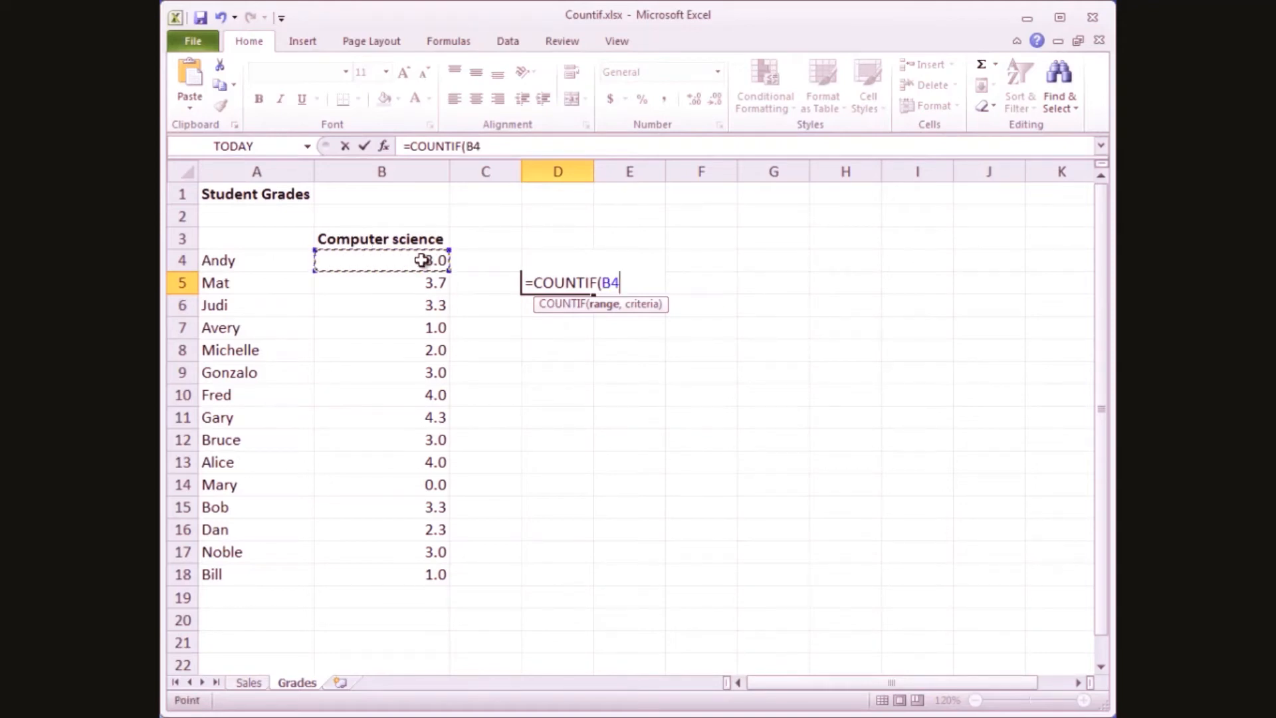
drag(422, 260, 421, 576)
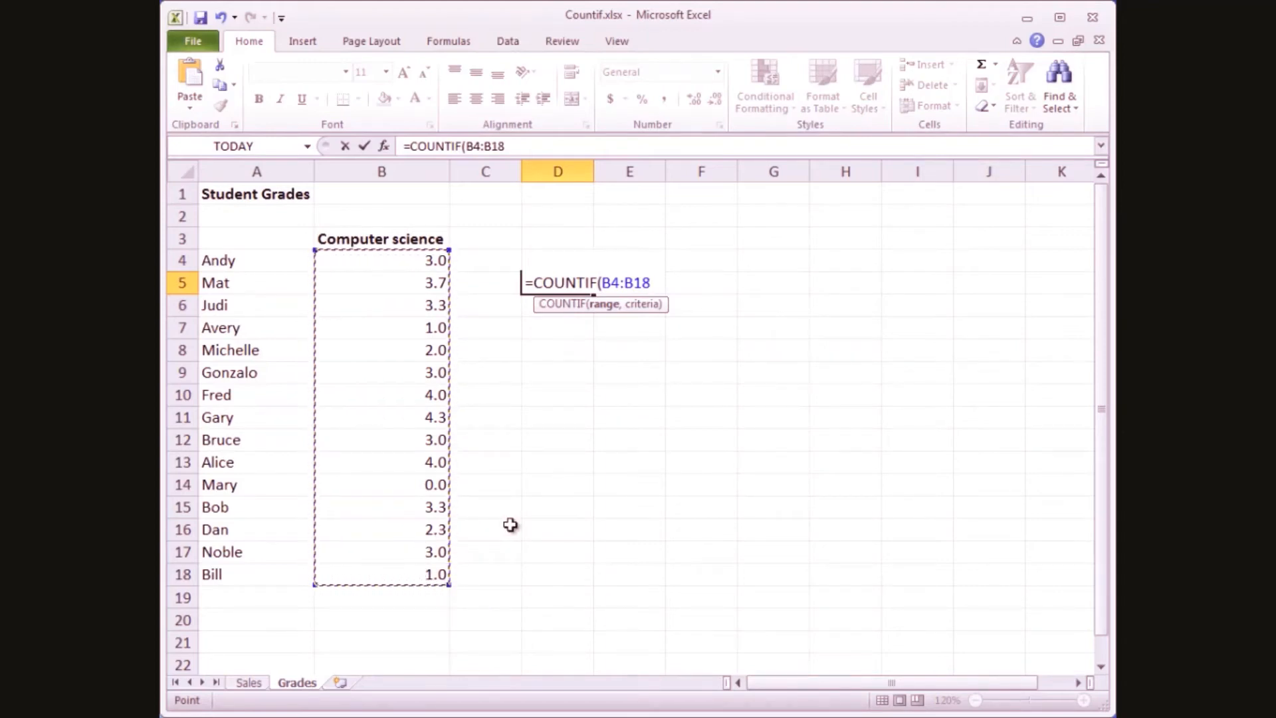
text(,)
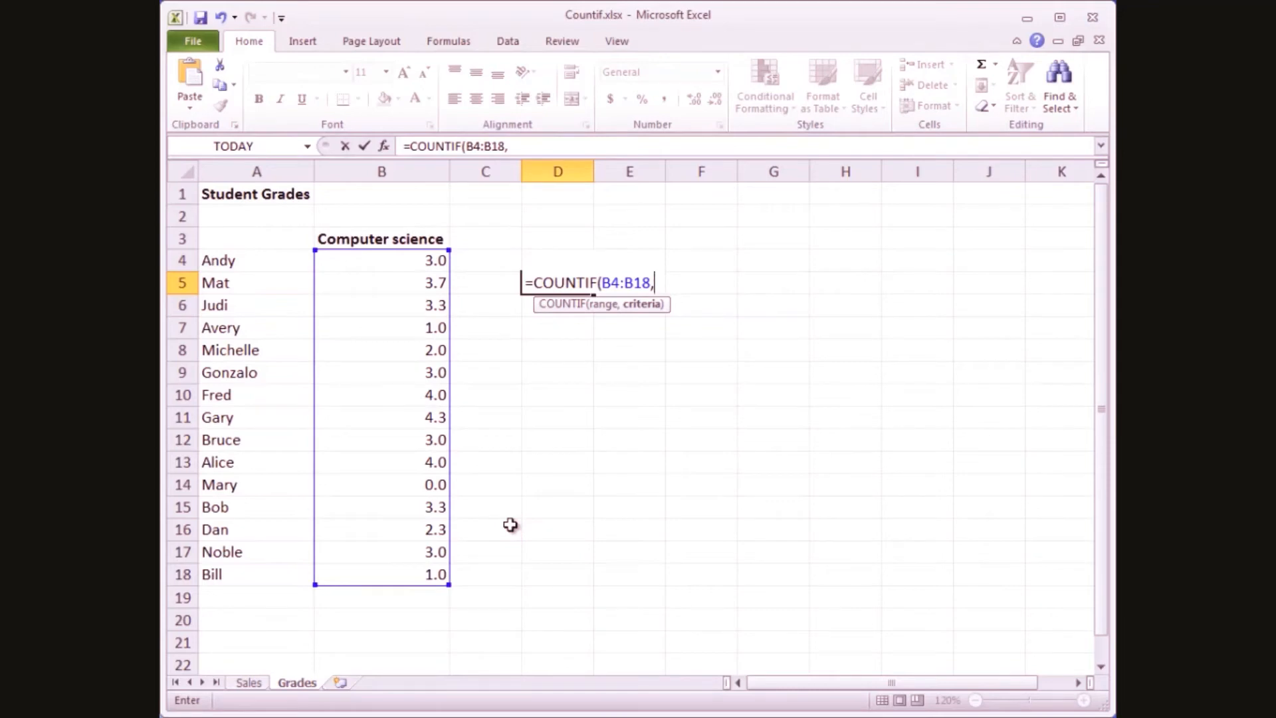
text(3.3)
text())
key(Return)
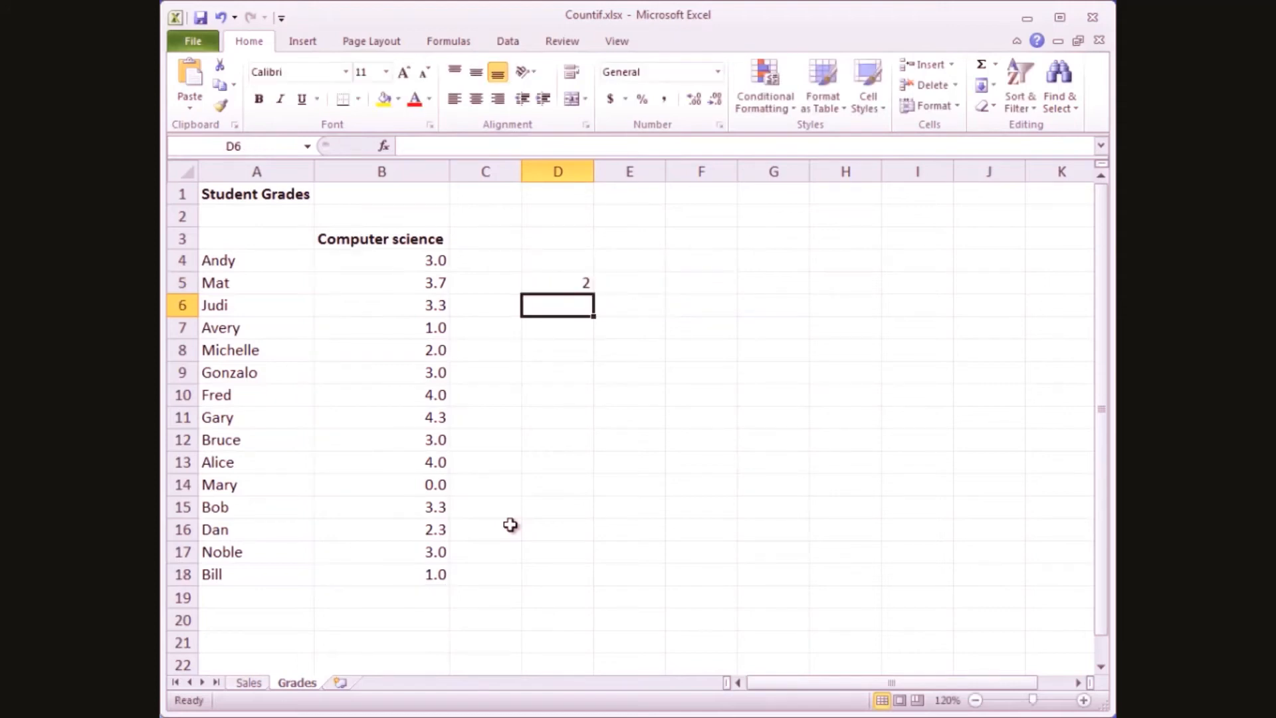
click(582, 288)
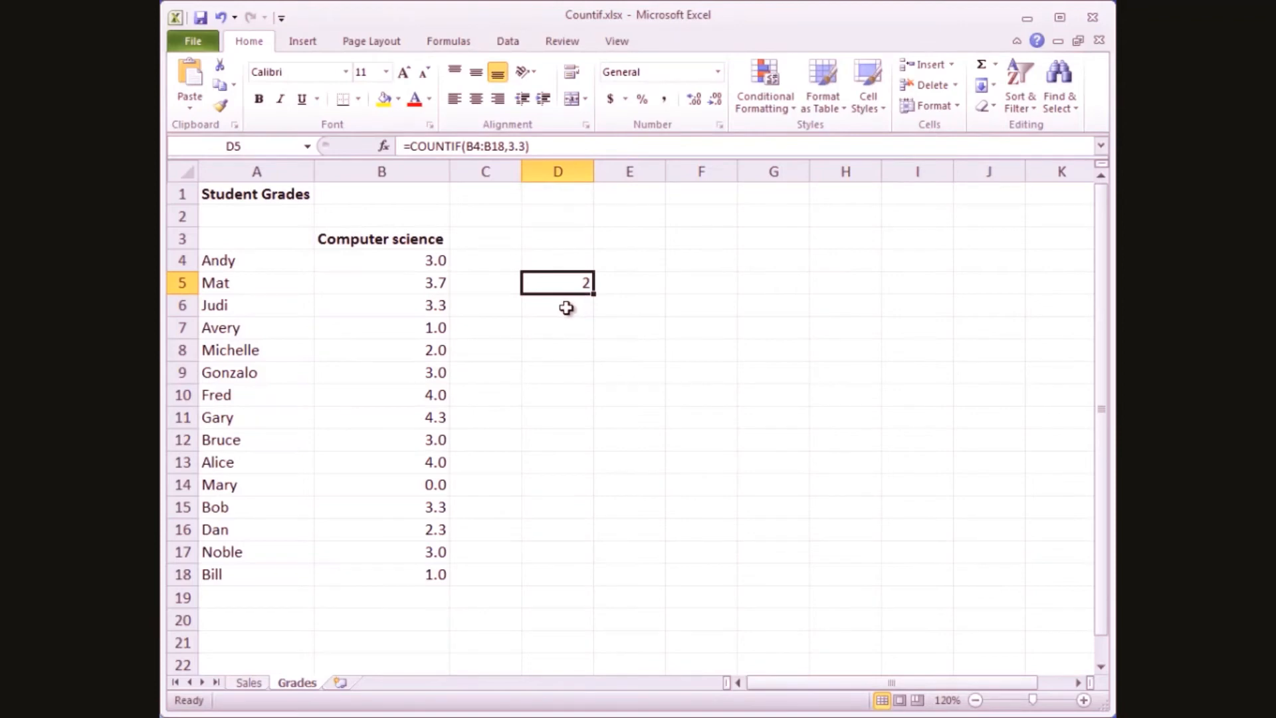
Enter =COUNTIF(B4:B18,">=3.3") in D6 to count the grades of 3.3 or higher
click(566, 308)
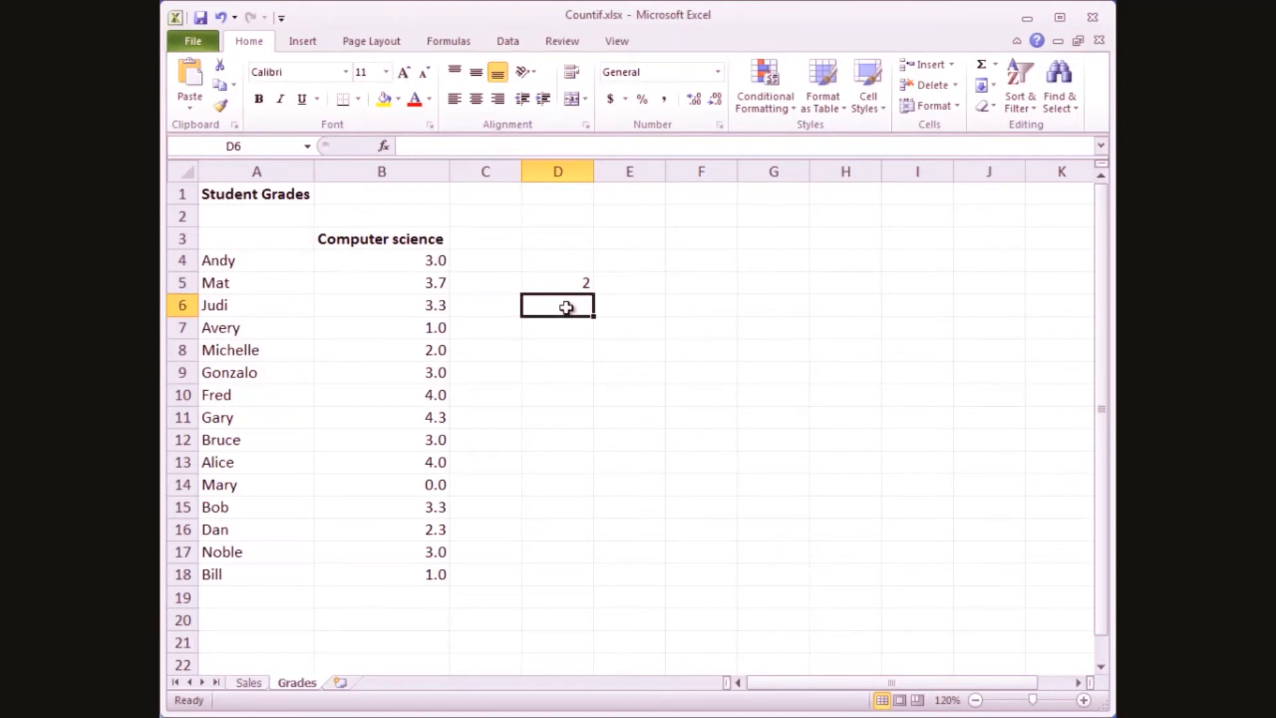
text(=COUN)
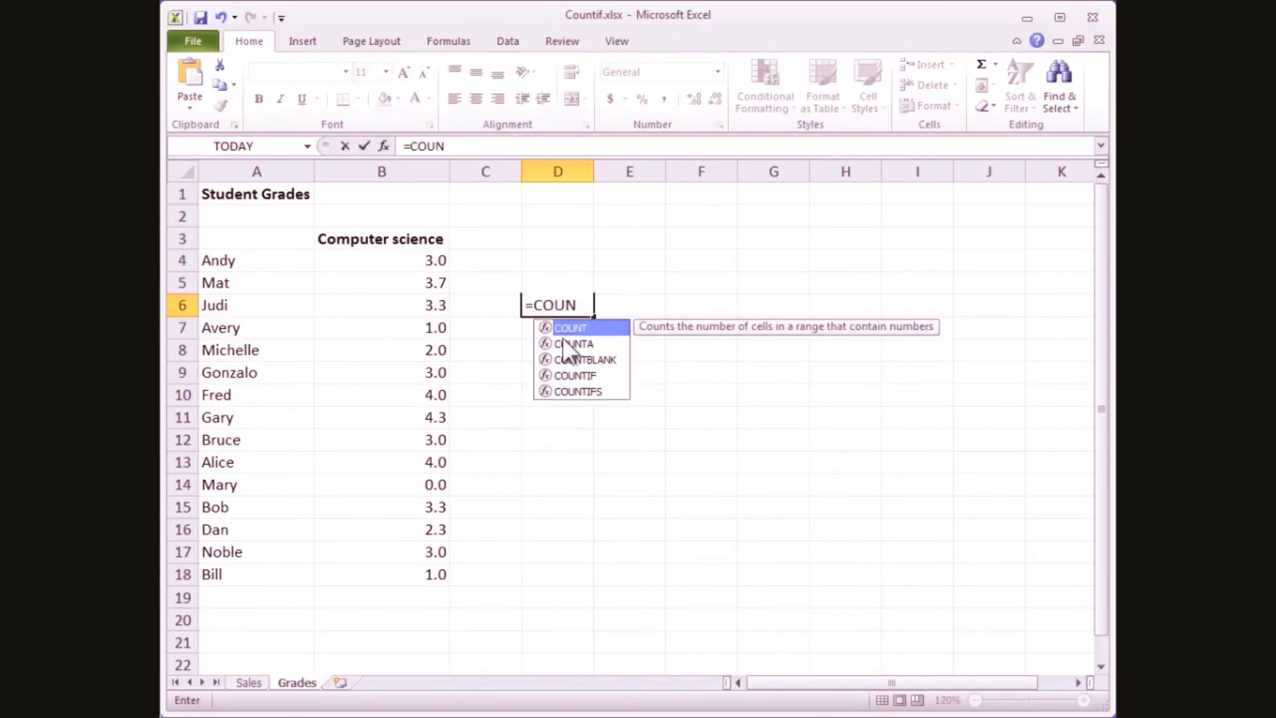
double_click(571, 376)
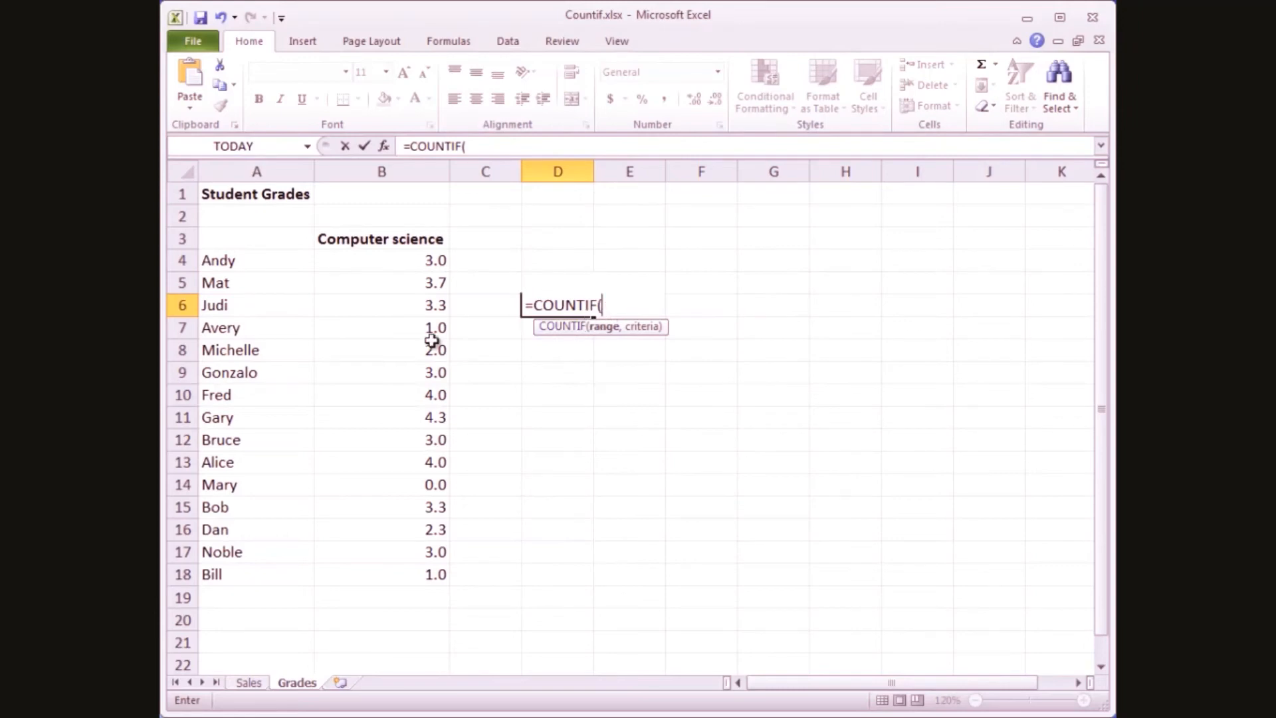
drag(428, 262, 417, 568)
text(,)
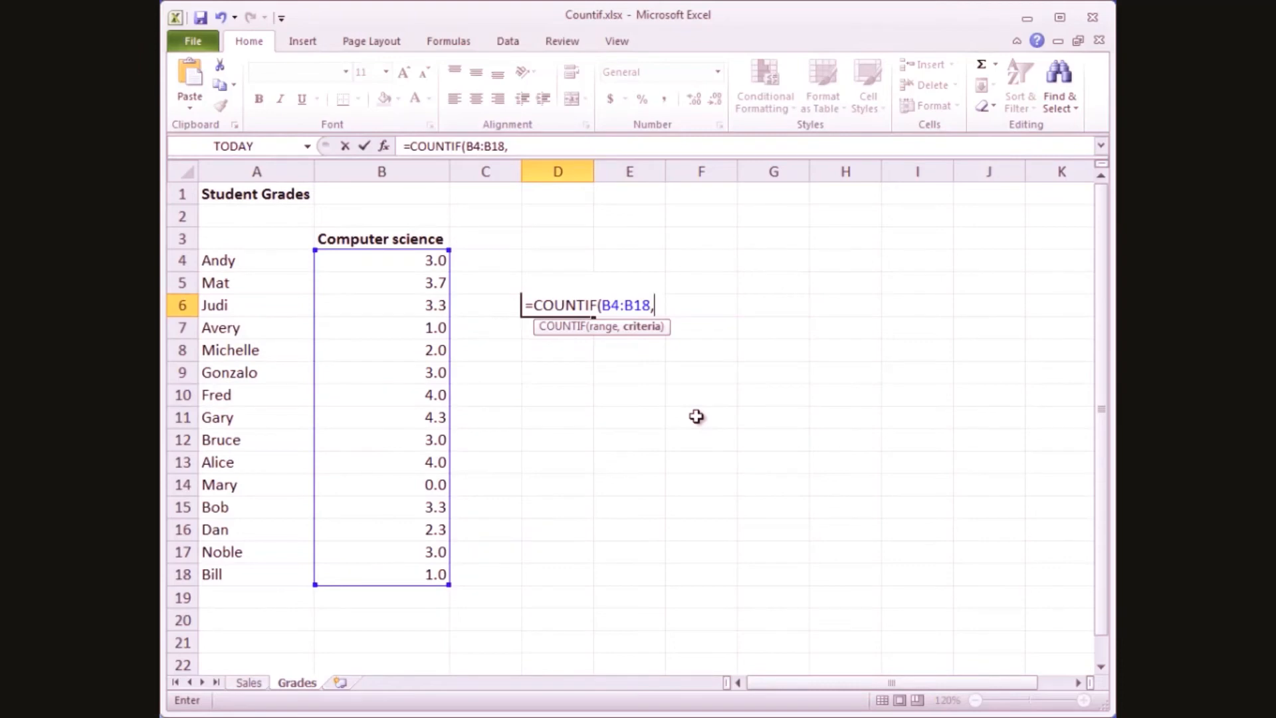
text(")
text(>=3.3"))
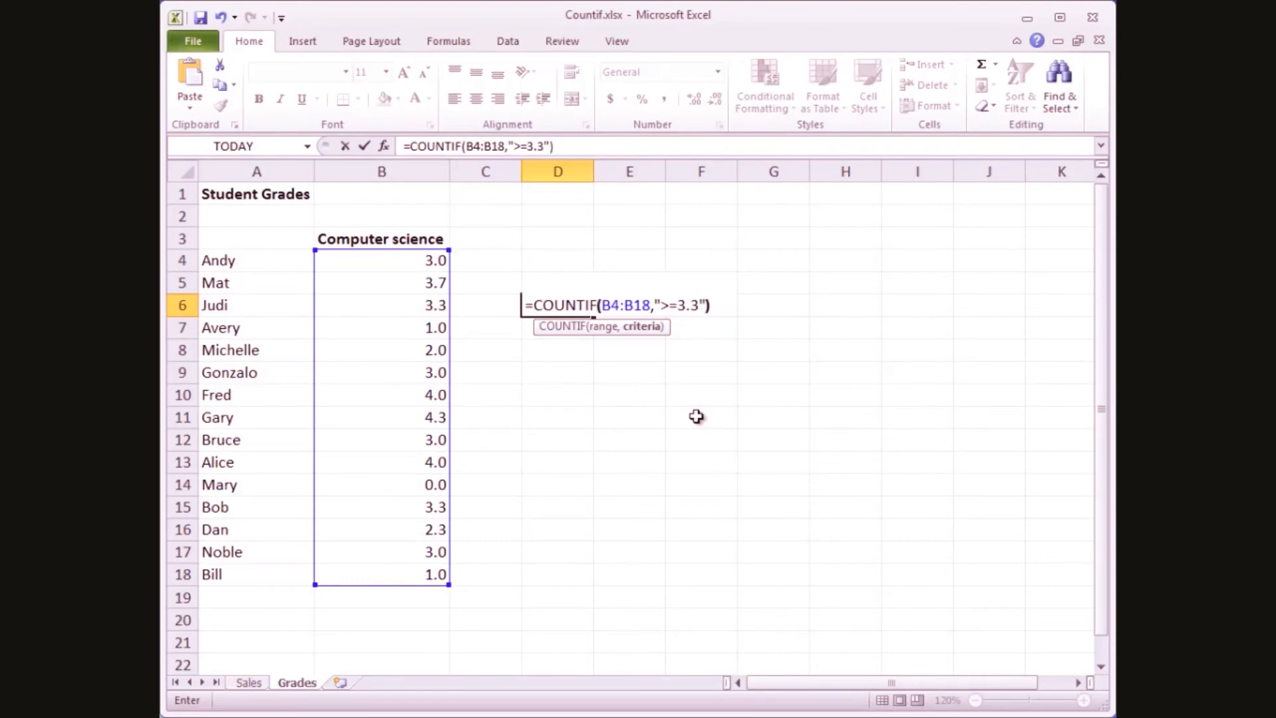
key(Return)
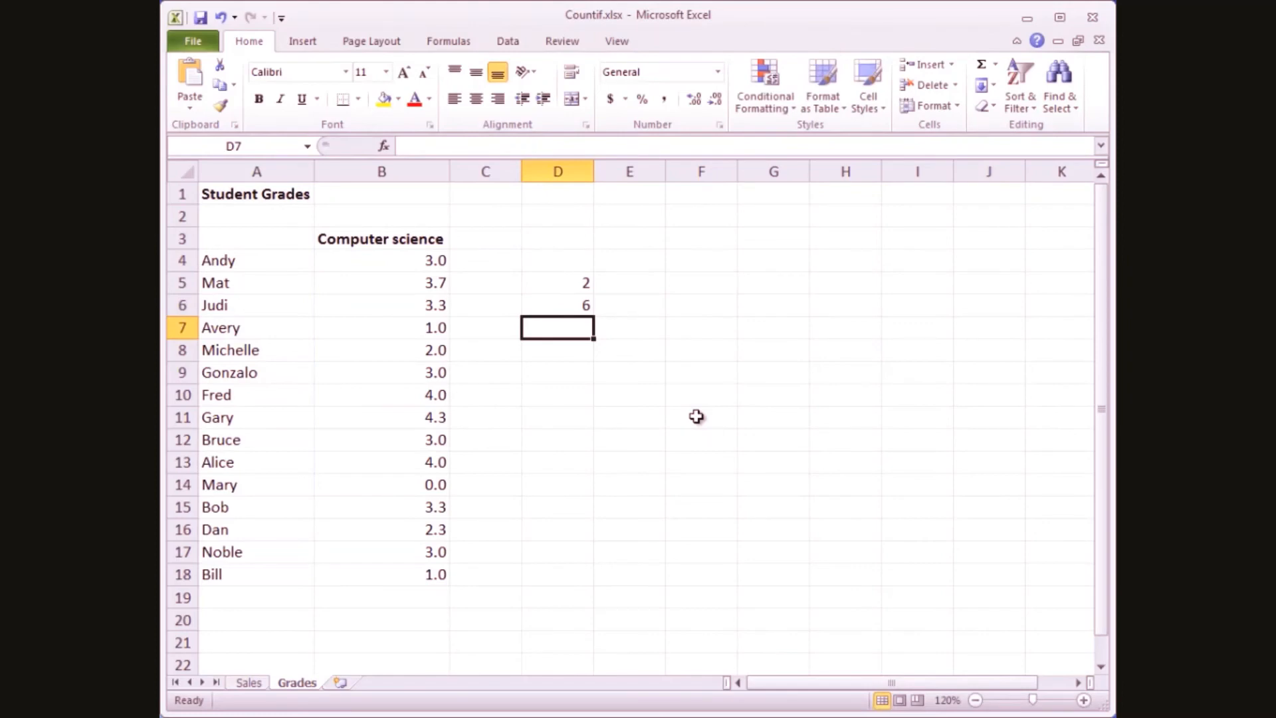
click(574, 311)
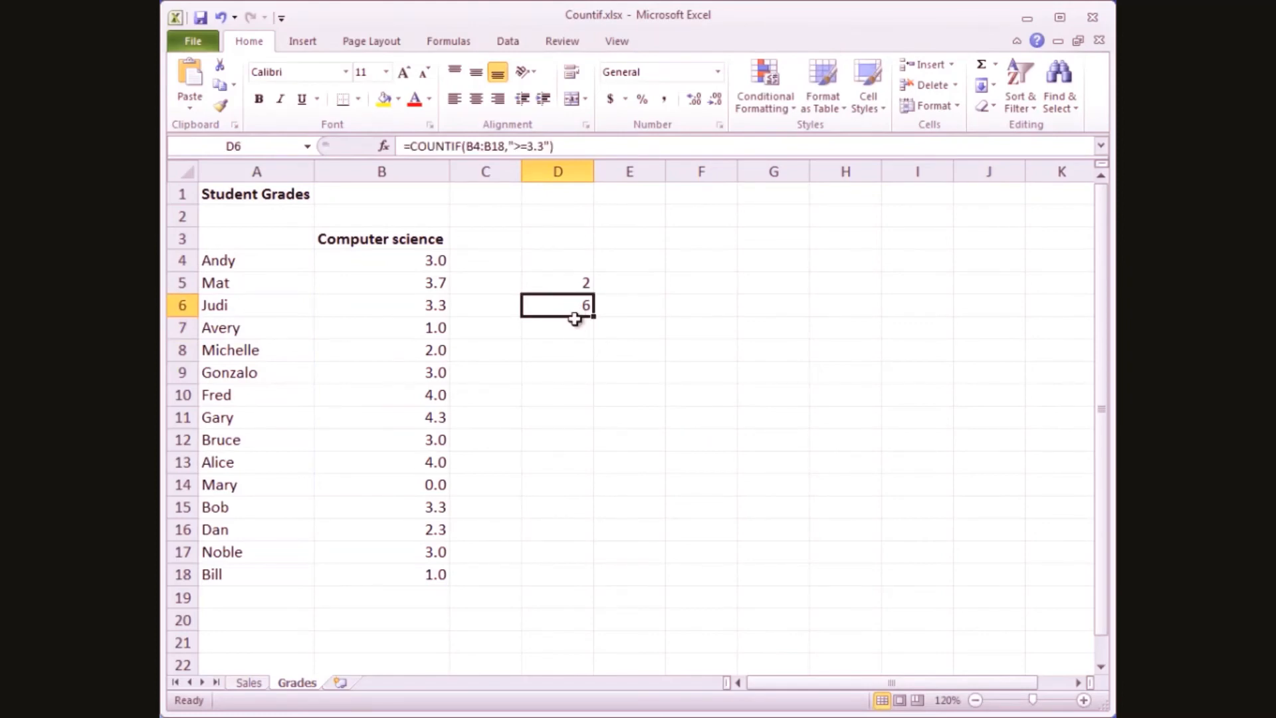
Enter =COUNTIF(B4:B18,"<3") in D7 to count the grades below 3
click(572, 330)
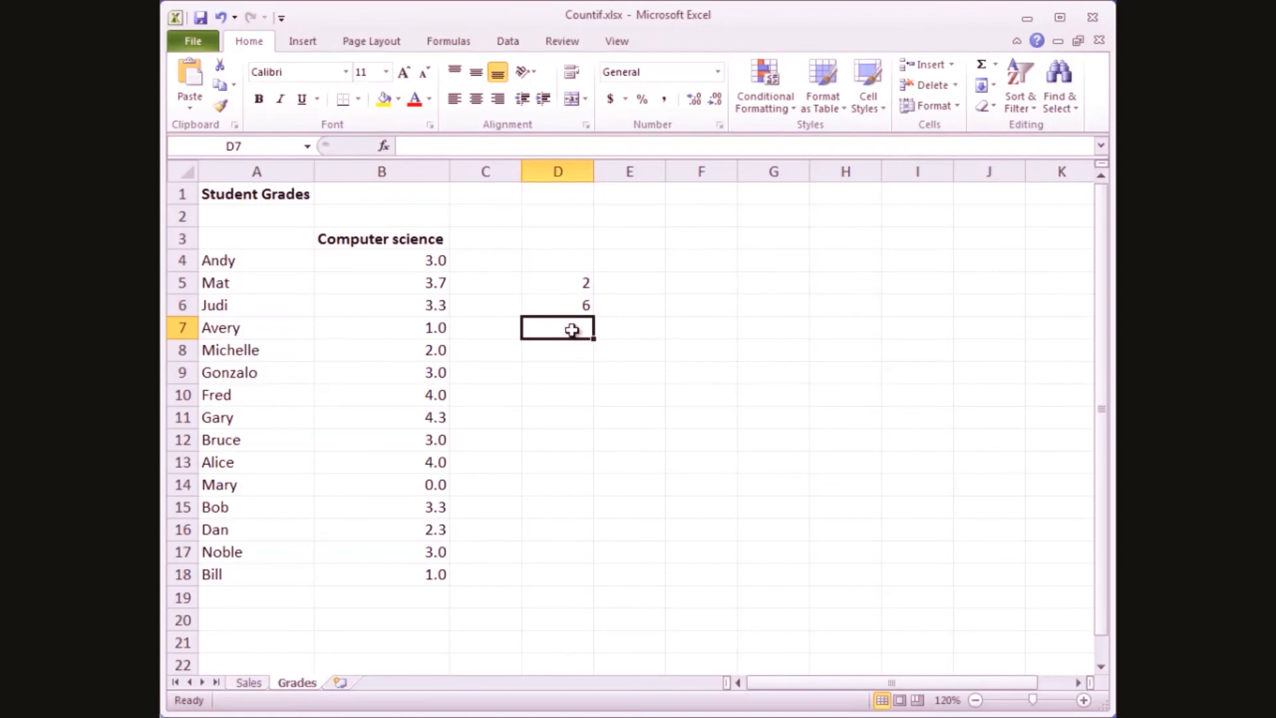
text(=COUN)
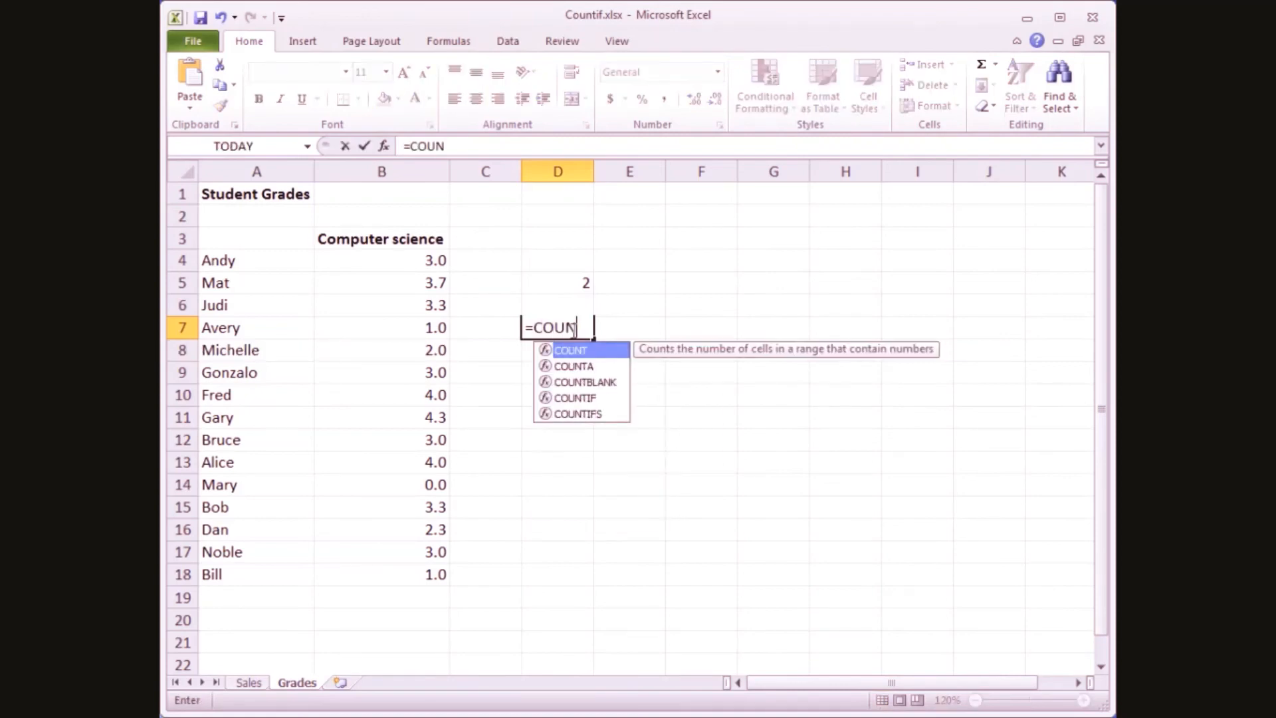
double_click(575, 398)
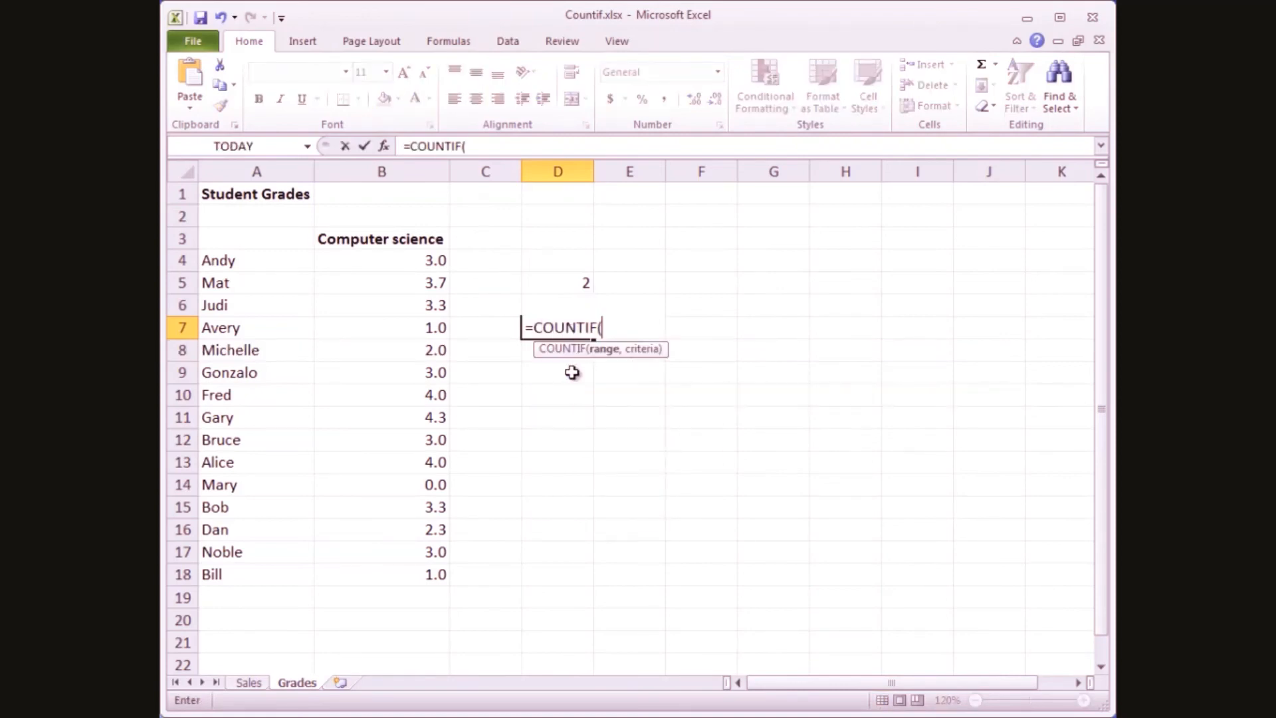
drag(440, 263, 438, 574)
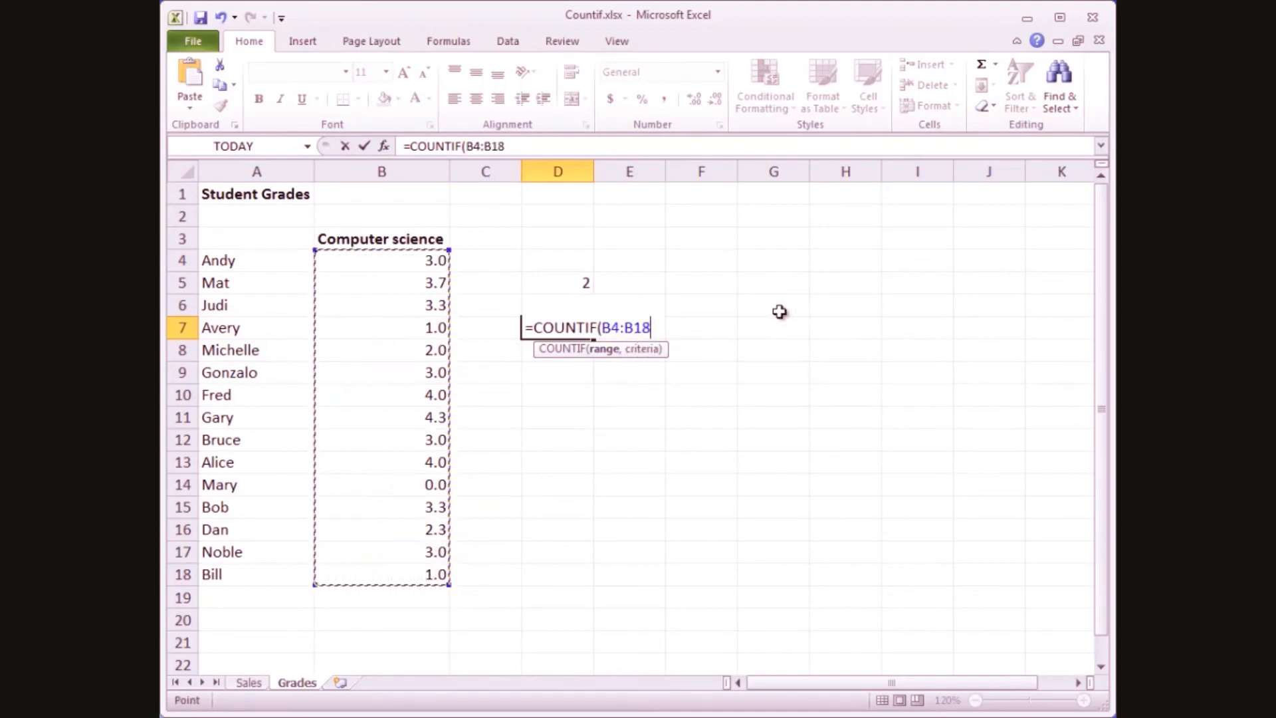
text(,)
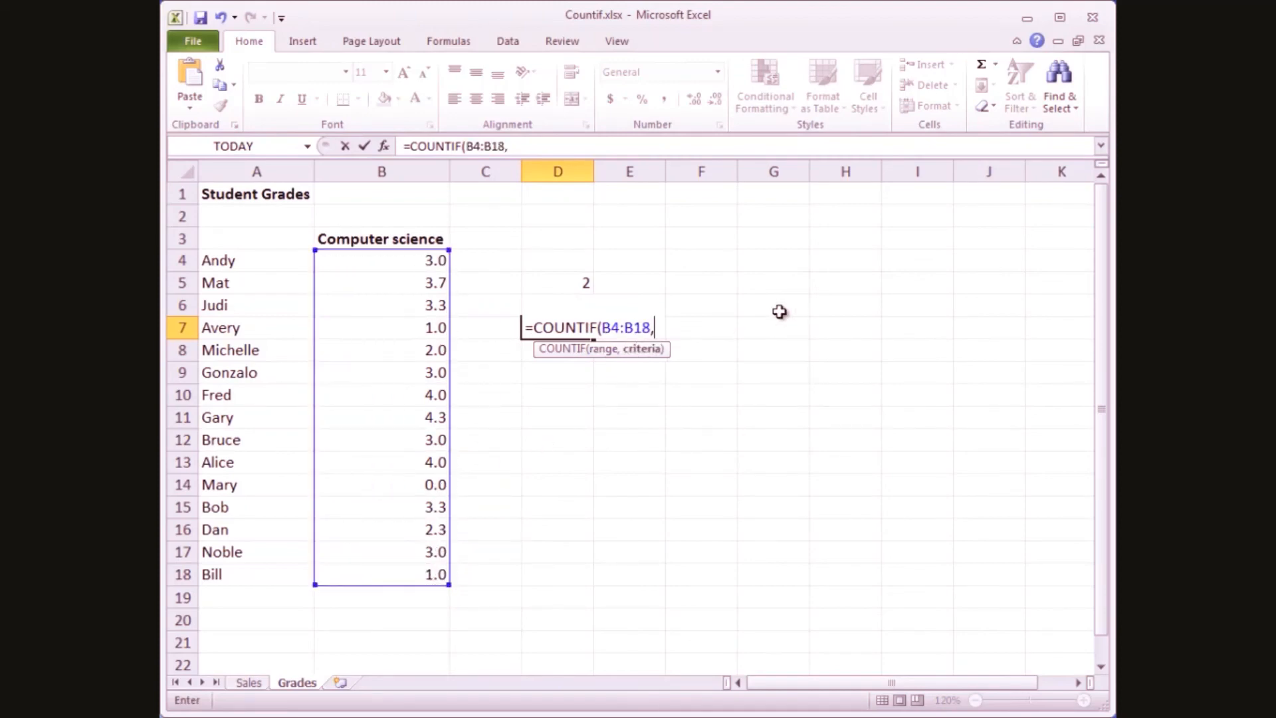
text("<3"))
key(Return)
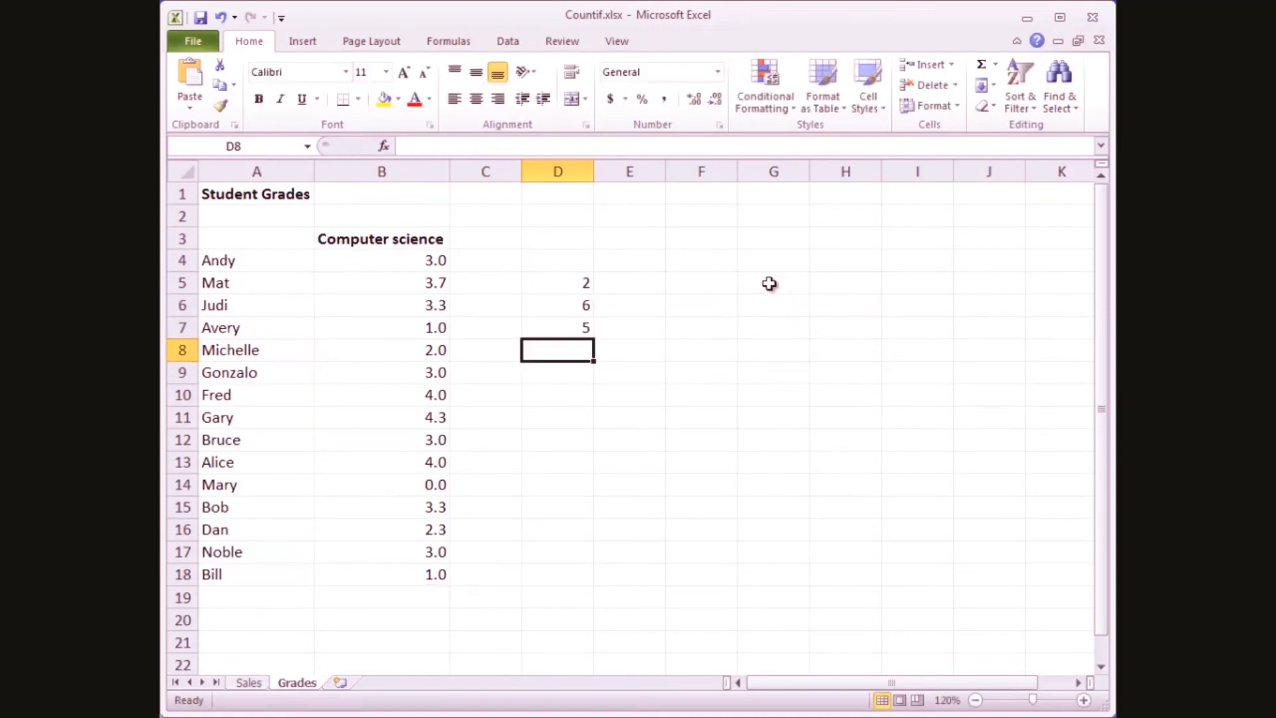
click(580, 326)
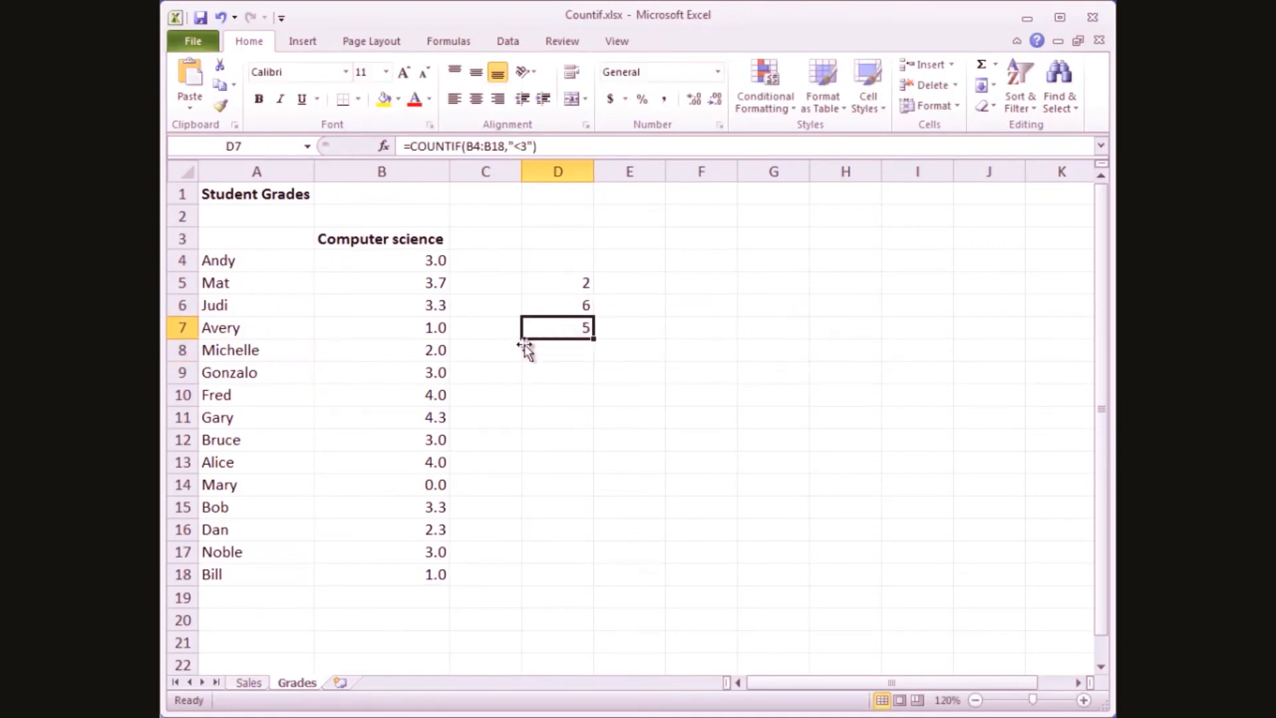